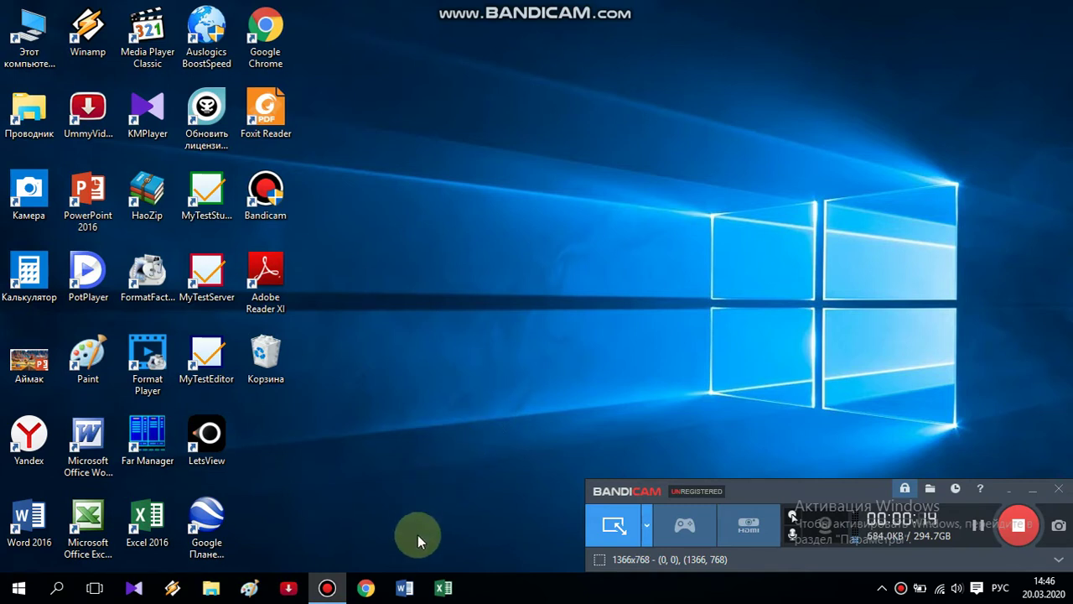
Open Google Chrome and search Google for "audacity".
{"action": "left_click", "coordinate": [367, 590]}
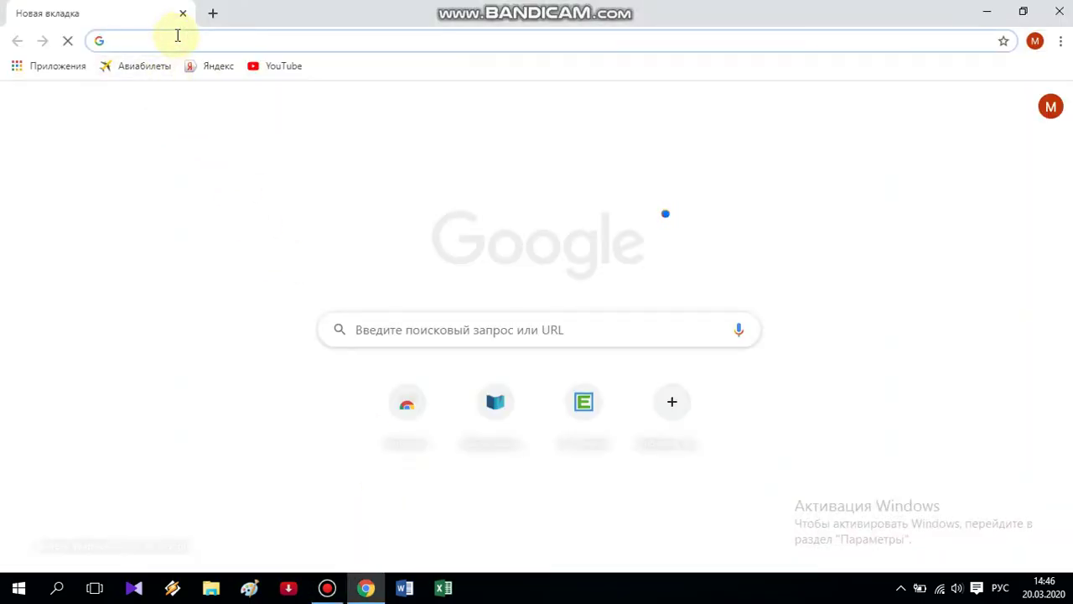
{"action": "key", "text": "alt+shift"}
{"action": "type", "text": "a"}
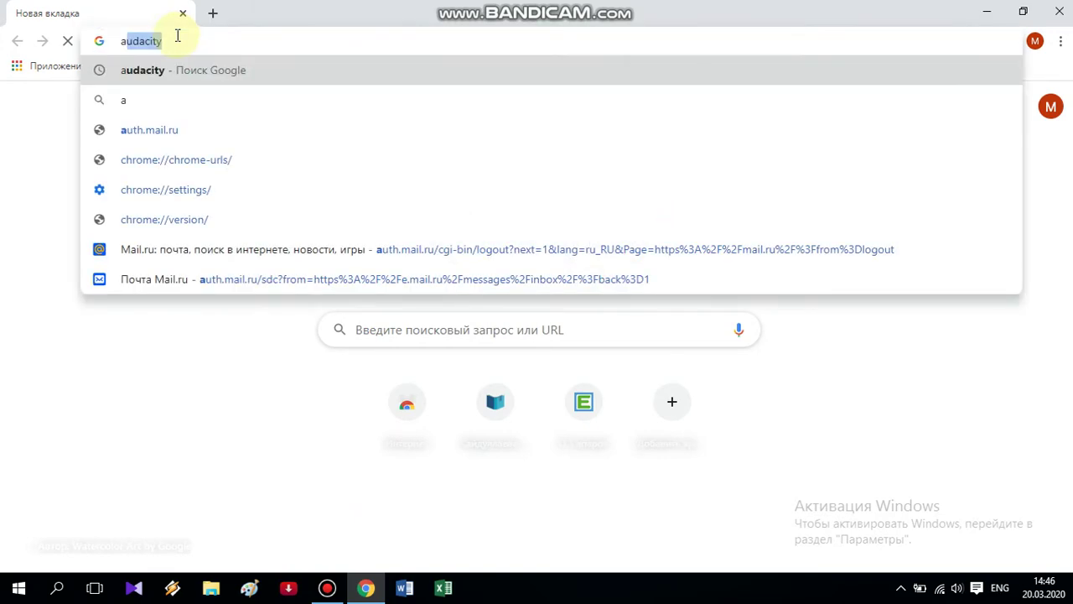
{"action": "type", "text": "uda"}
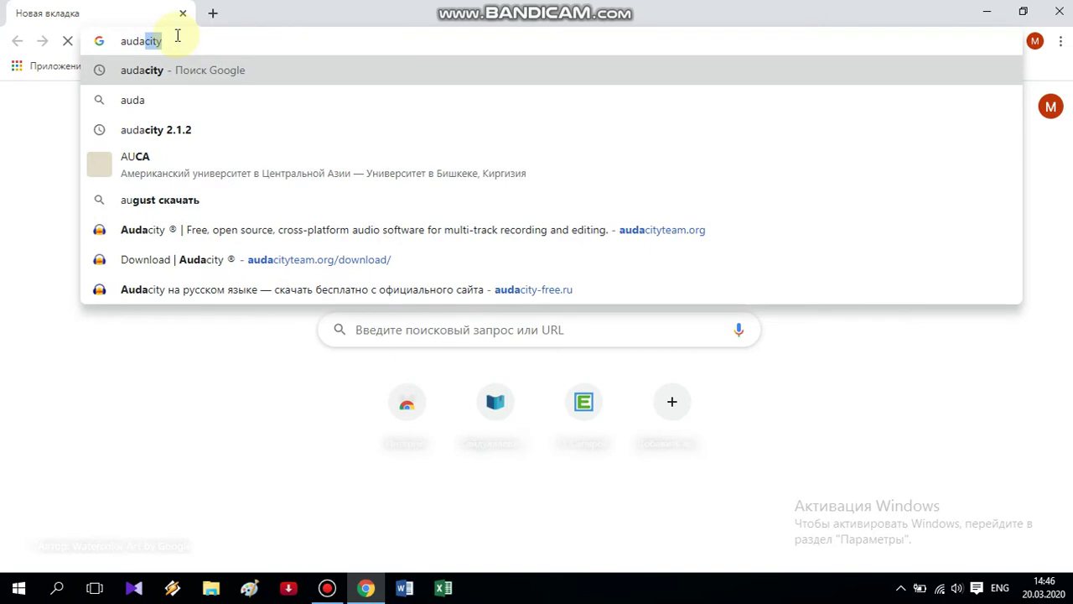
{"action": "type", "text": "city"}
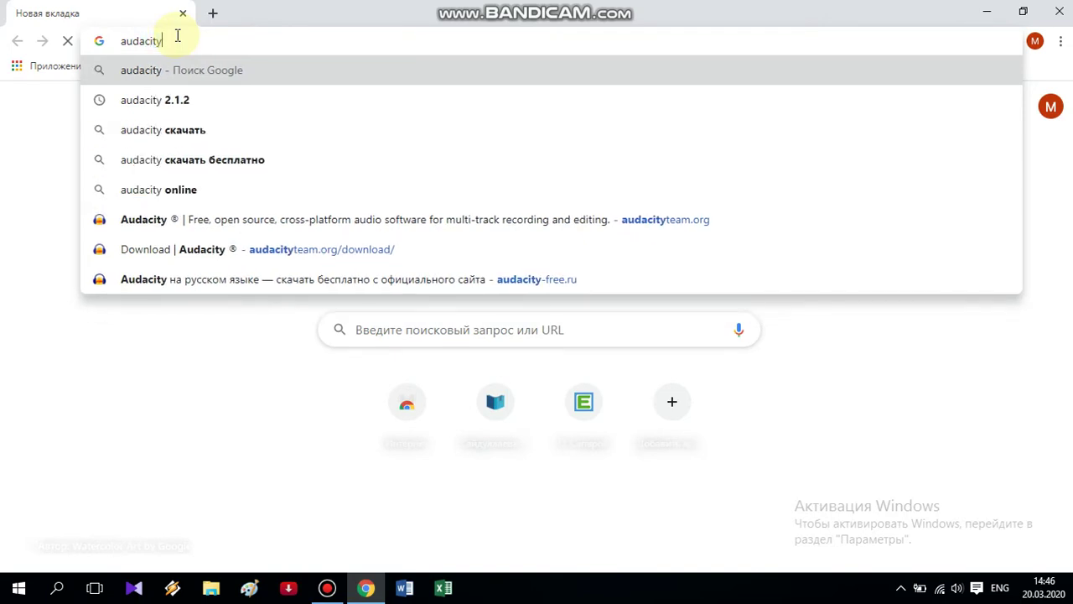
{"action": "key", "text": "Return"}
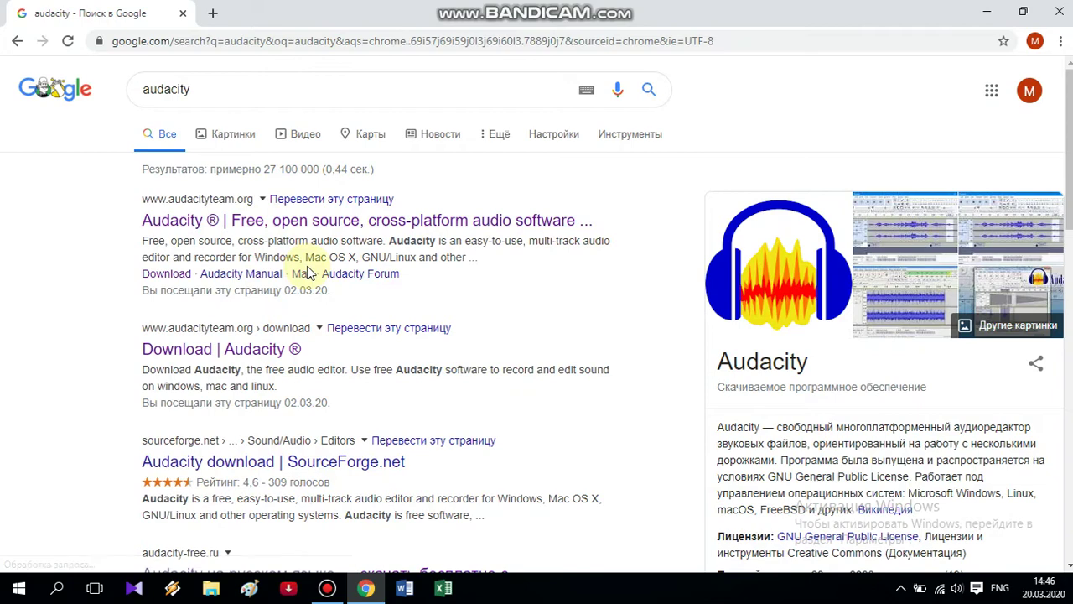
Open the Russian-language Audacity site audacity-free.ru from the search results.
{"action": "scroll", "coordinate": [309, 272], "scroll_direction": "down", "scroll_amount": 3}
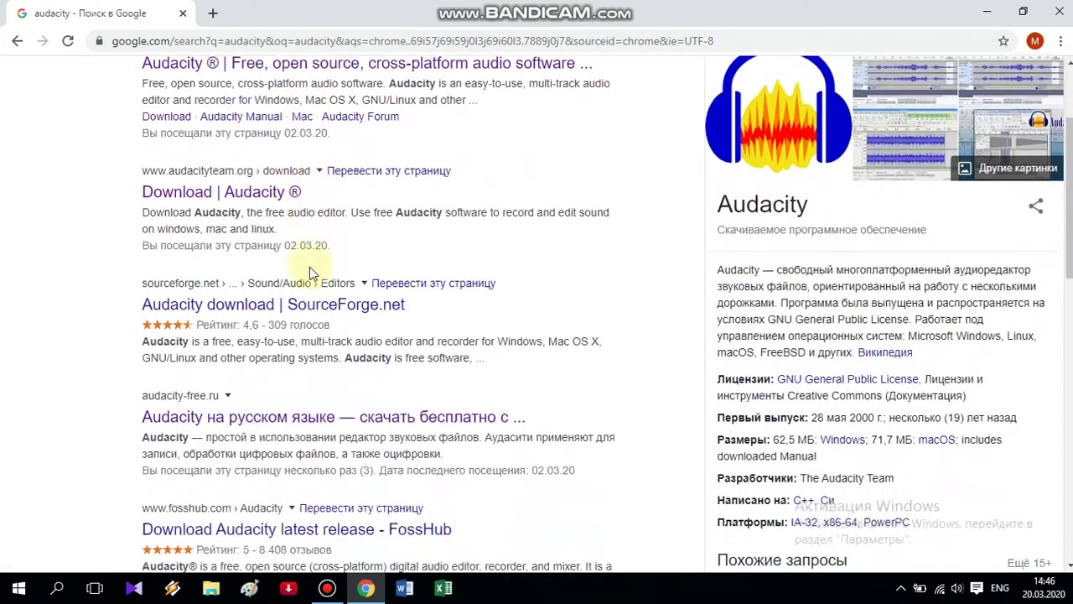
{"action": "scroll", "coordinate": [309, 273], "scroll_direction": "down", "scroll_amount": 1}
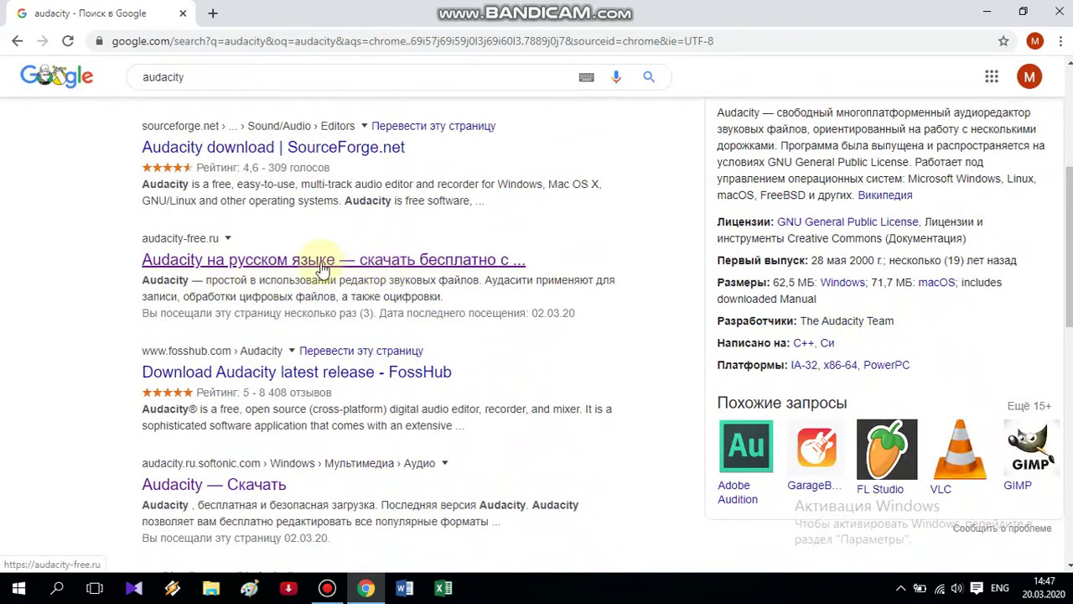
{"action": "left_click", "coordinate": [290, 264]}
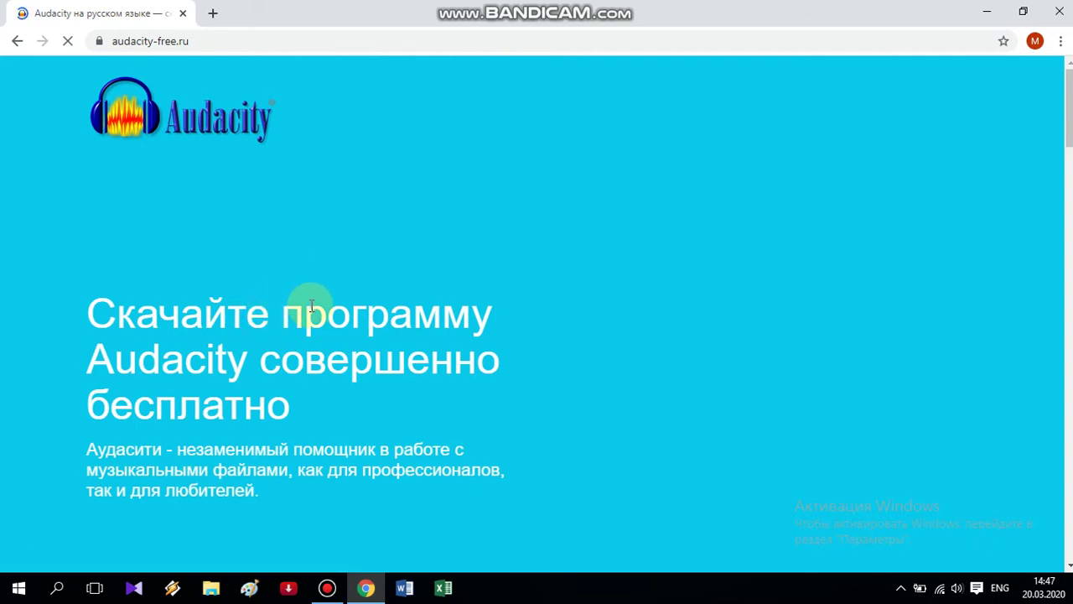
Download the Audacity archive for Windows from the site's download section.
{"action": "scroll", "coordinate": [315, 306], "scroll_direction": "down", "scroll_amount": 5}
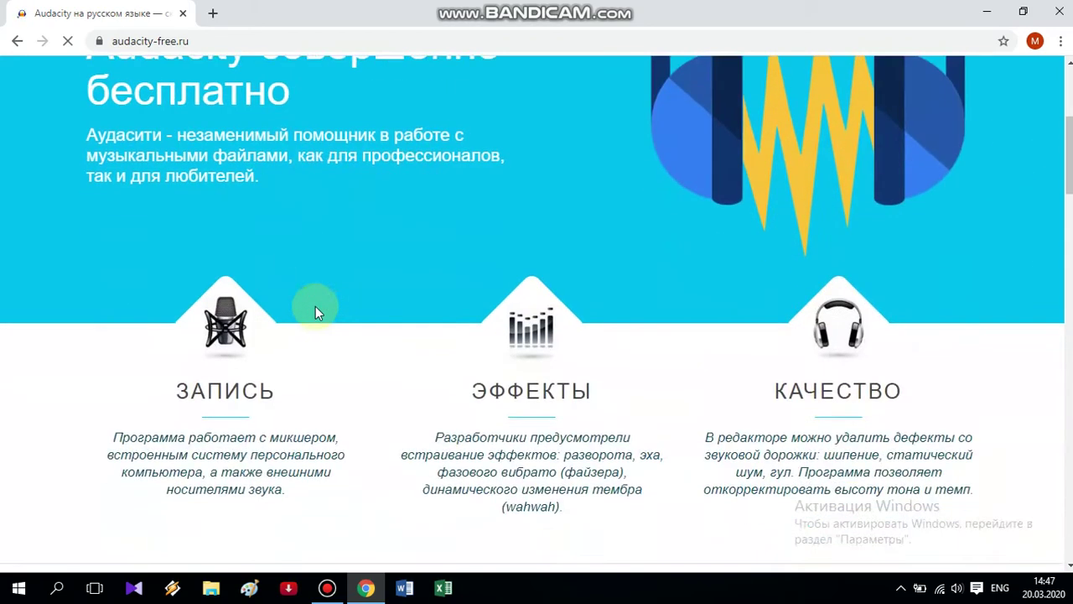
{"action": "scroll", "coordinate": [315, 306], "scroll_direction": "down", "scroll_amount": 10}
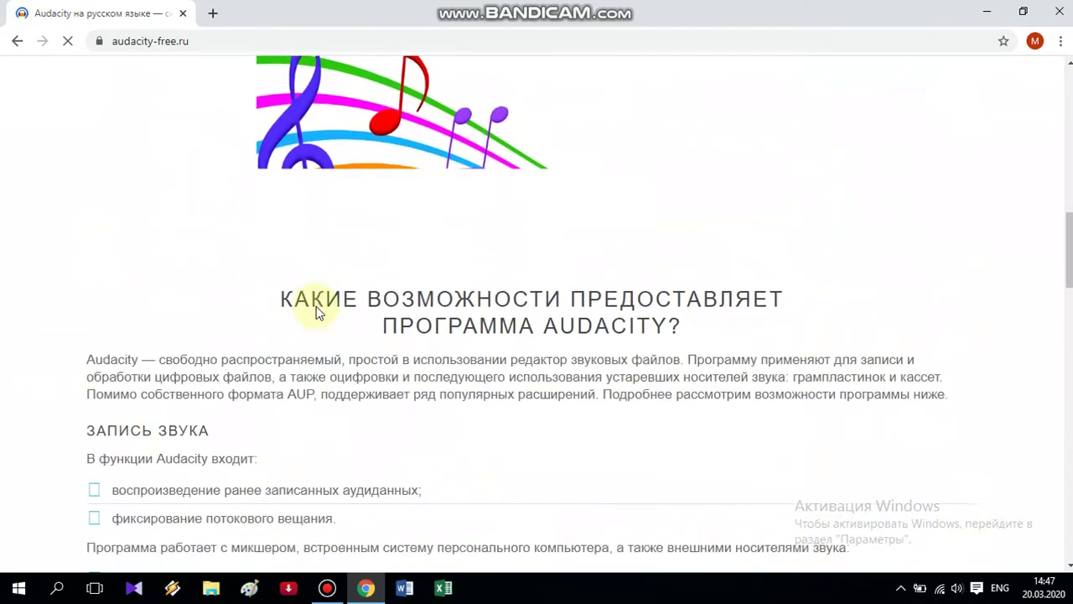
{"action": "scroll", "coordinate": [318, 311], "scroll_direction": "down", "scroll_amount": 14}
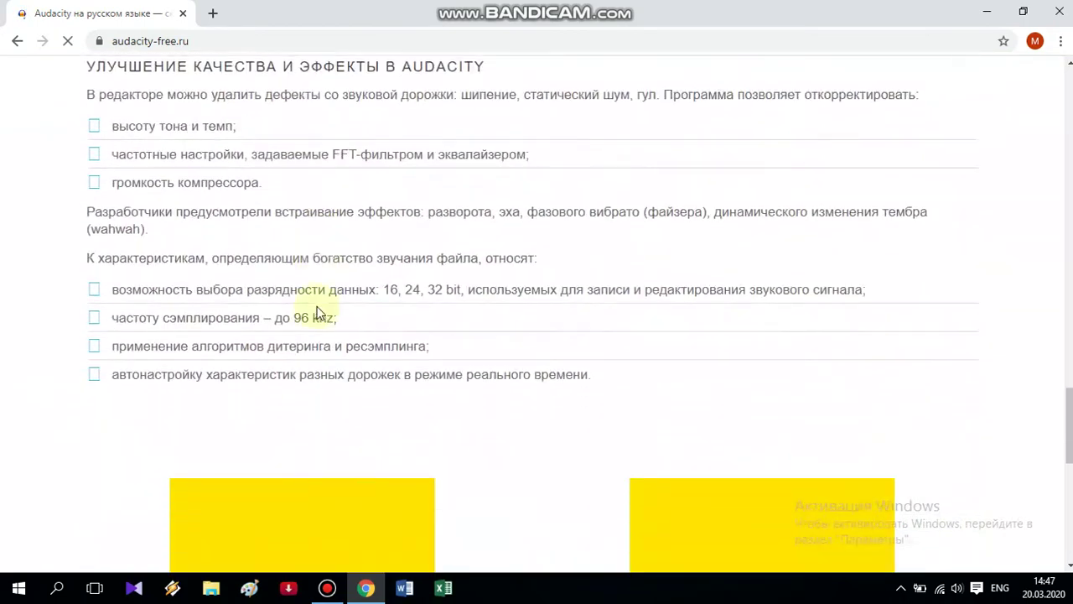
{"action": "scroll", "coordinate": [318, 307], "scroll_direction": "down", "scroll_amount": 5}
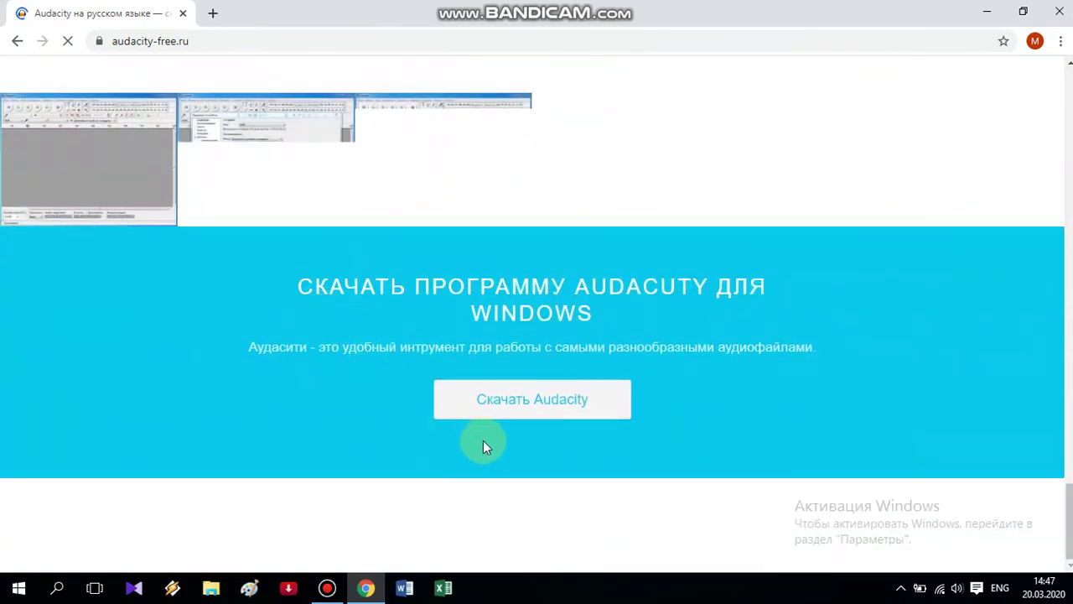
{"action": "left_click", "coordinate": [527, 408]}
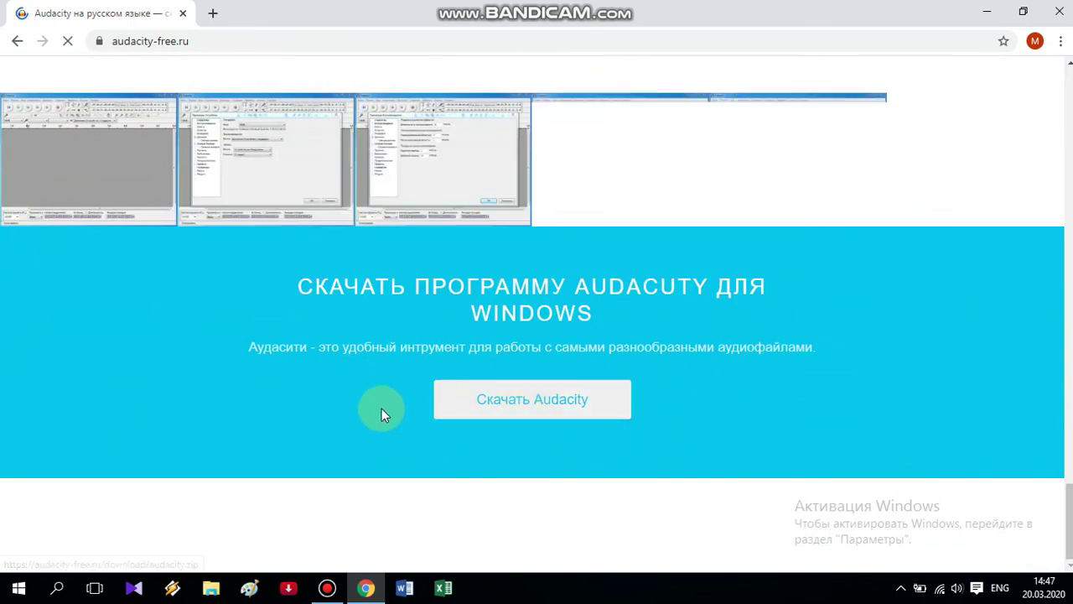
{"action": "left_click", "coordinate": [107, 558]}
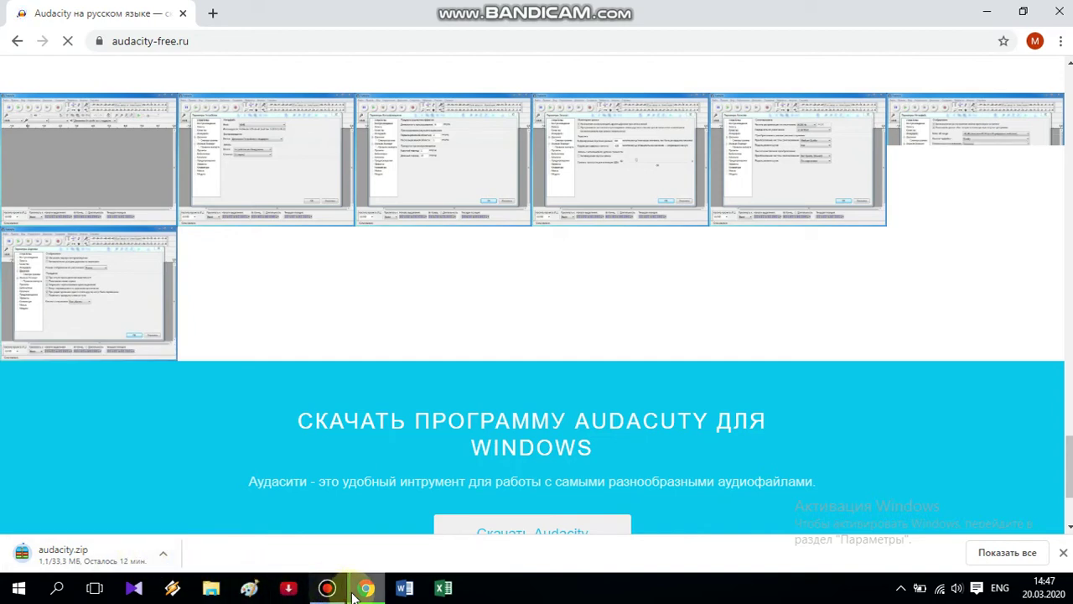
{"action": "left_click", "coordinate": [326, 587]}
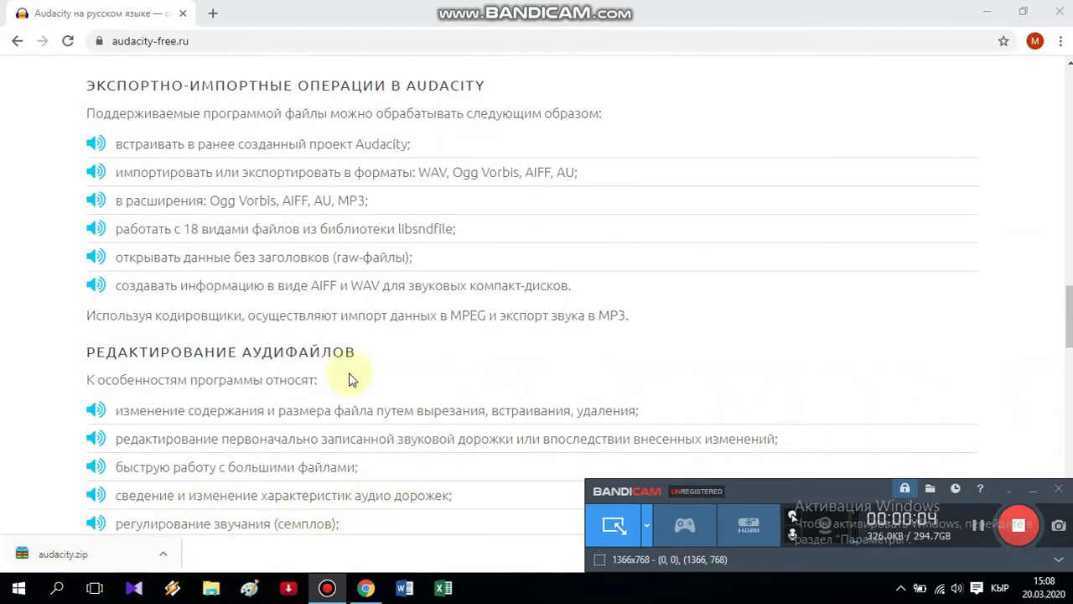
In File Explorer's Downloads folder, extract the audacity archive into the current folder with WinRAR, replacing all existing files.
{"action": "left_click", "coordinate": [211, 588]}
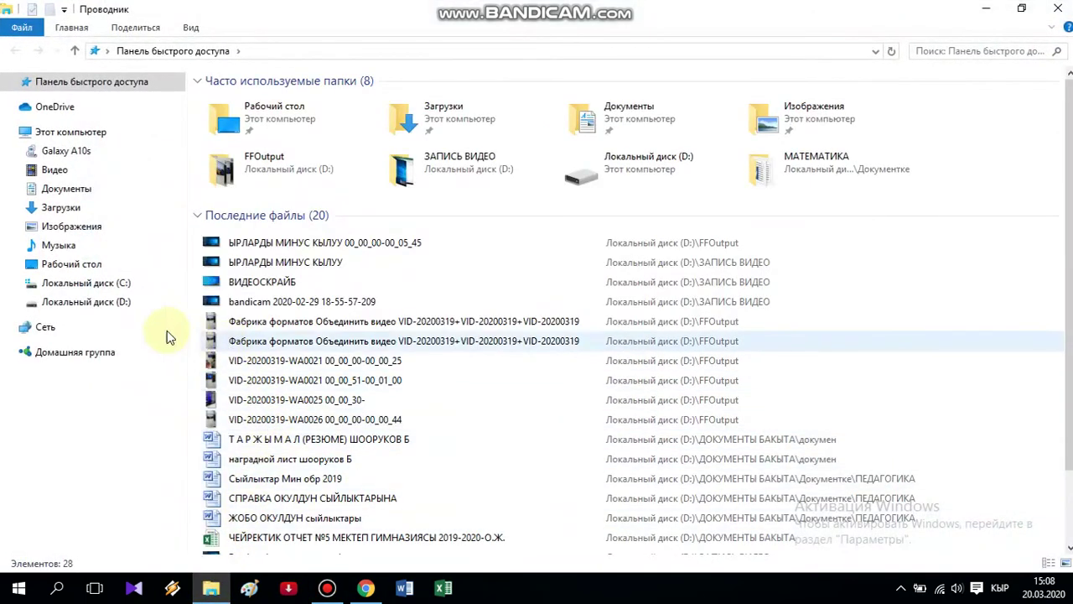
{"action": "left_click", "coordinate": [59, 208]}
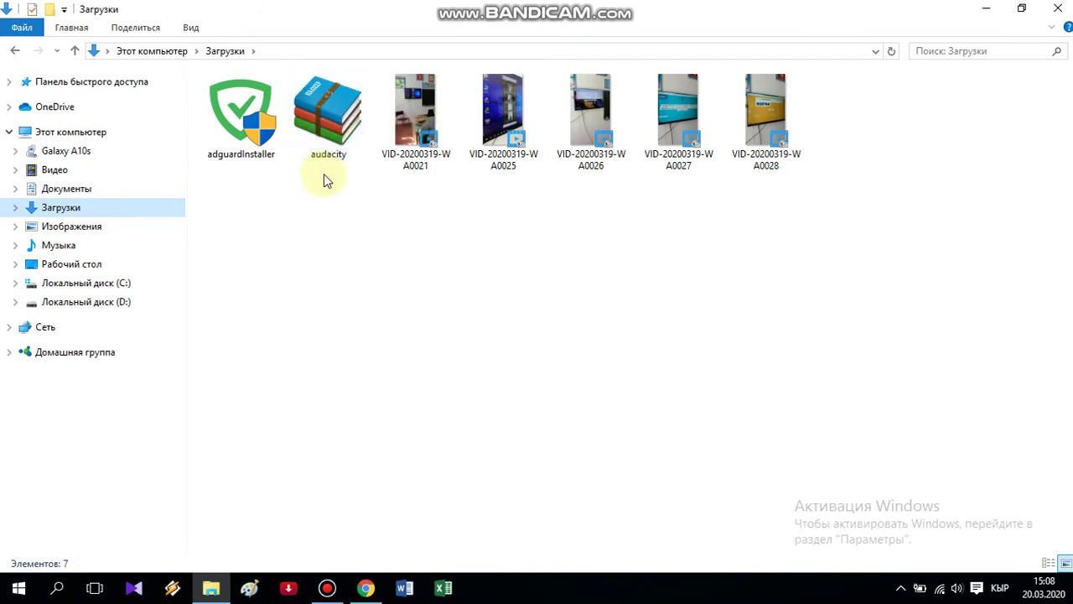
{"action": "right_click", "coordinate": [332, 127]}
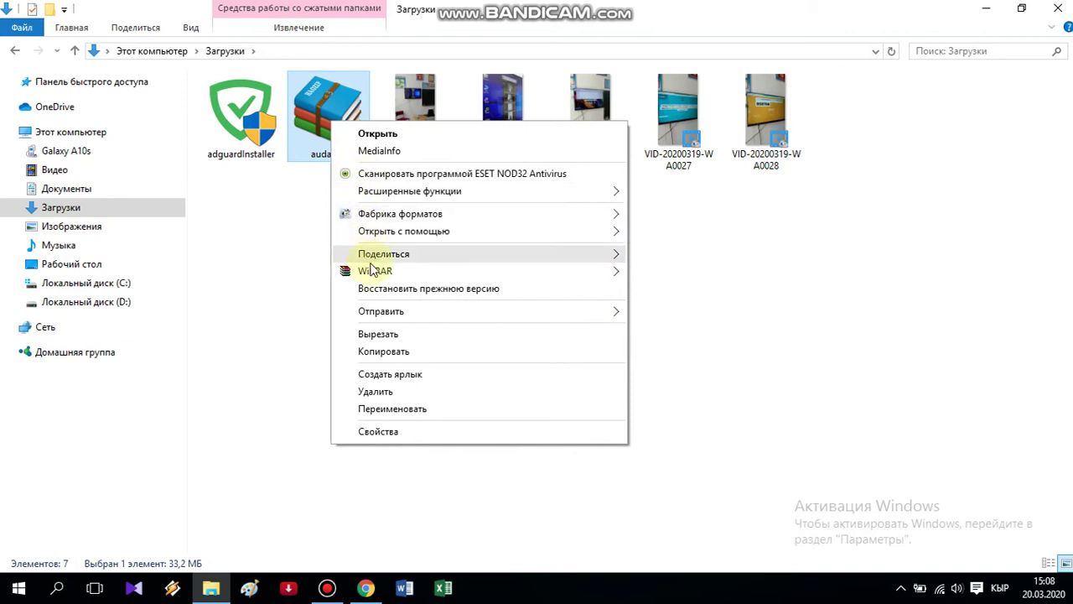
{"action": "mouse_move", "coordinate": [375, 274]}
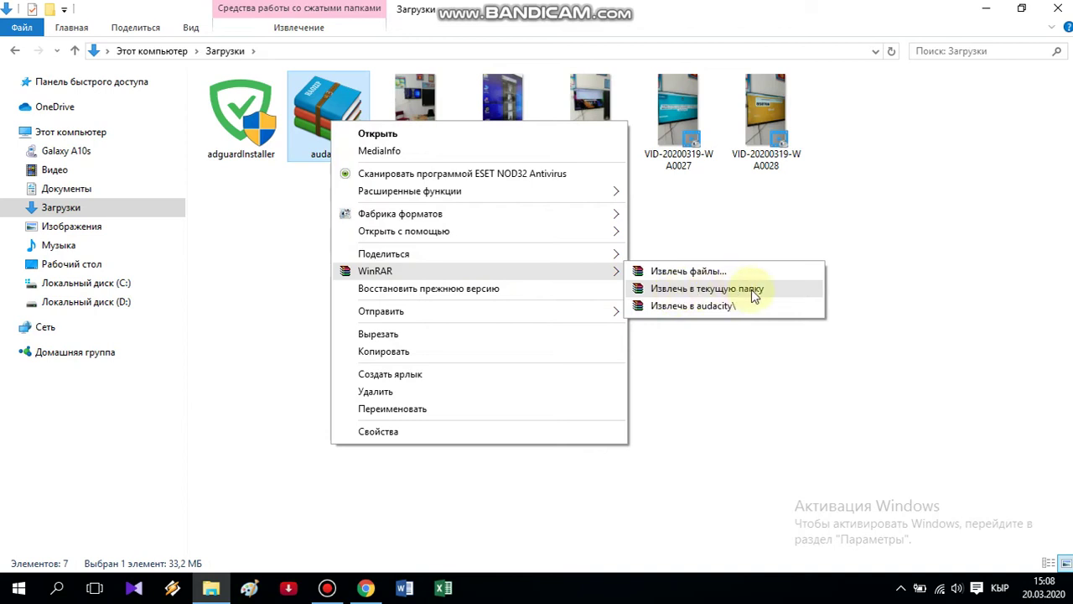
{"action": "left_click", "coordinate": [699, 294]}
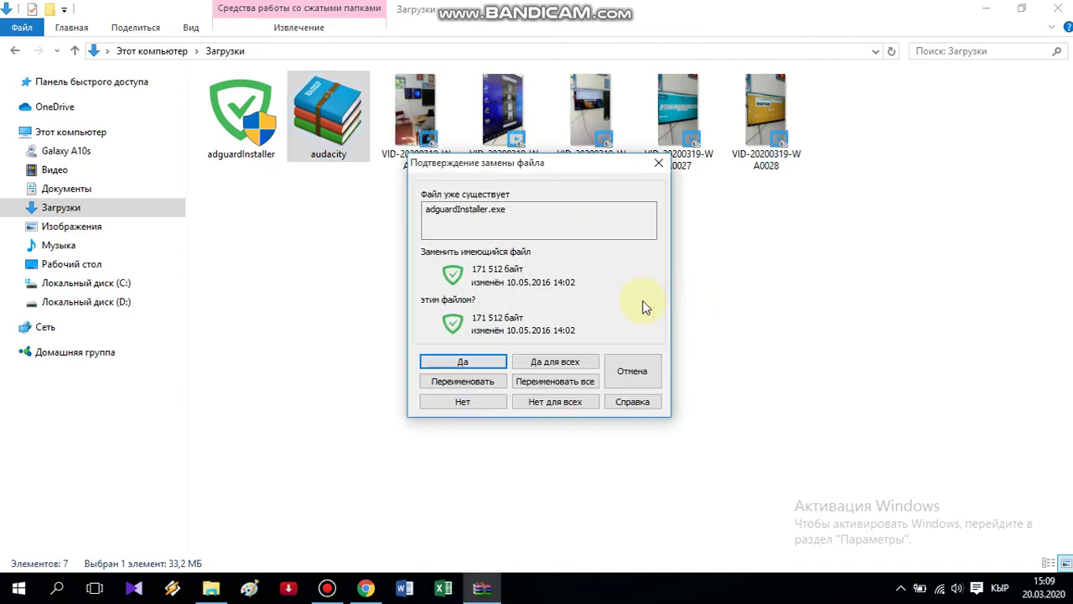
{"action": "left_click", "coordinate": [549, 368]}
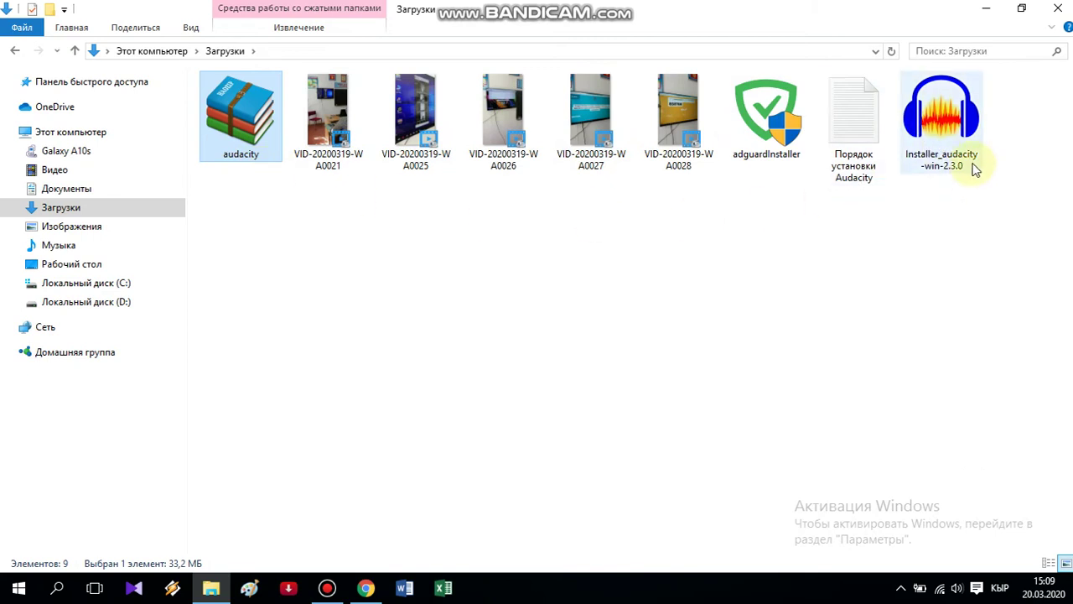
Run Installer_audacity-win-2.3.0 and proceed through its welcome page, accepting the Avast Free Antivirus offer and the recommended shortcuts.
{"action": "right_click", "coordinate": [943, 128]}
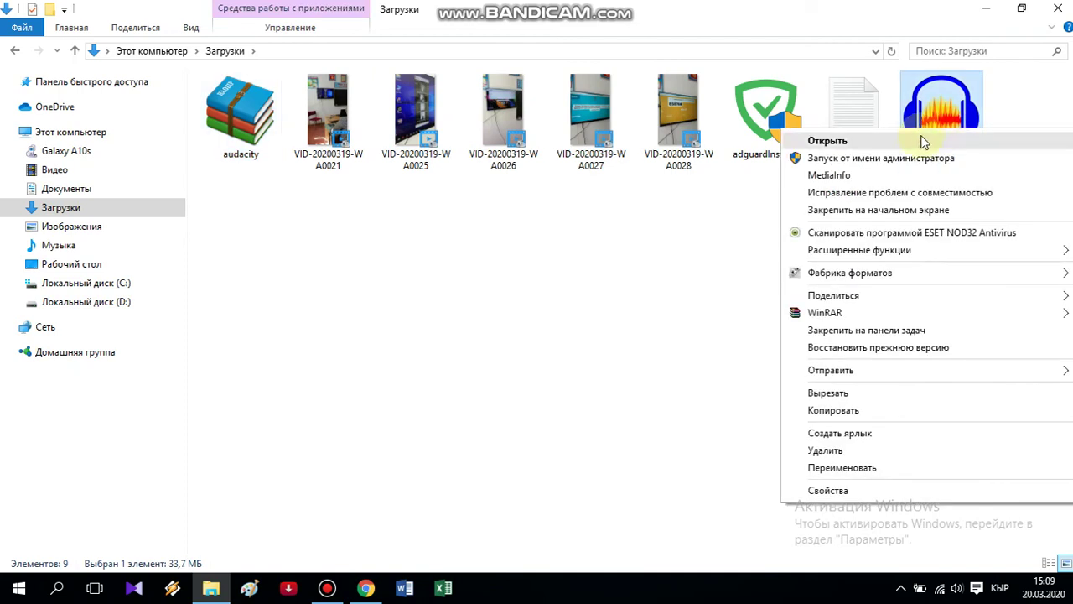
{"action": "left_click", "coordinate": [910, 141]}
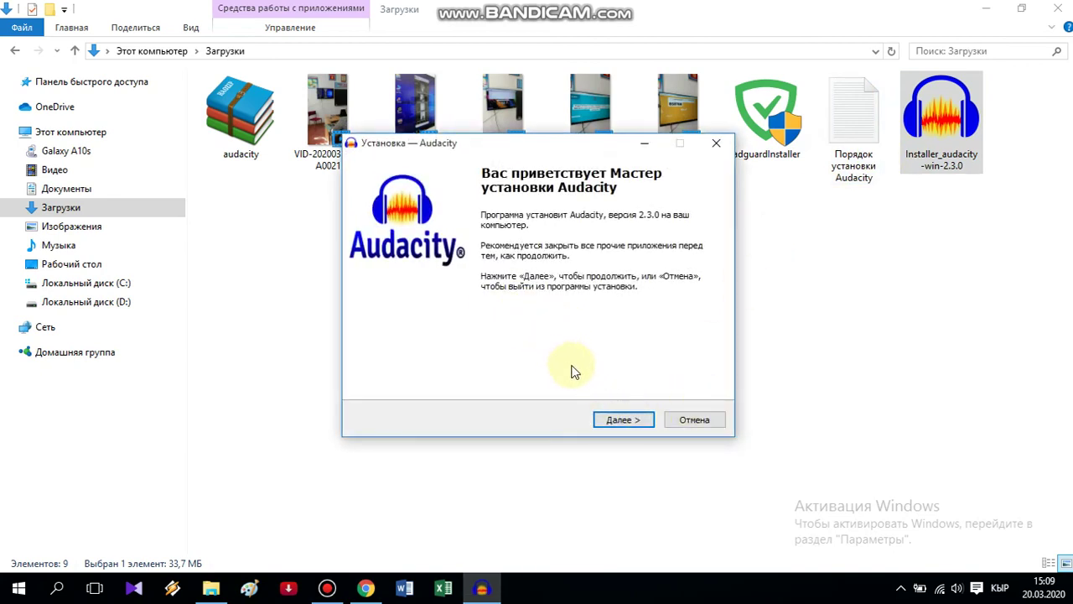
{"action": "left_click", "coordinate": [624, 420]}
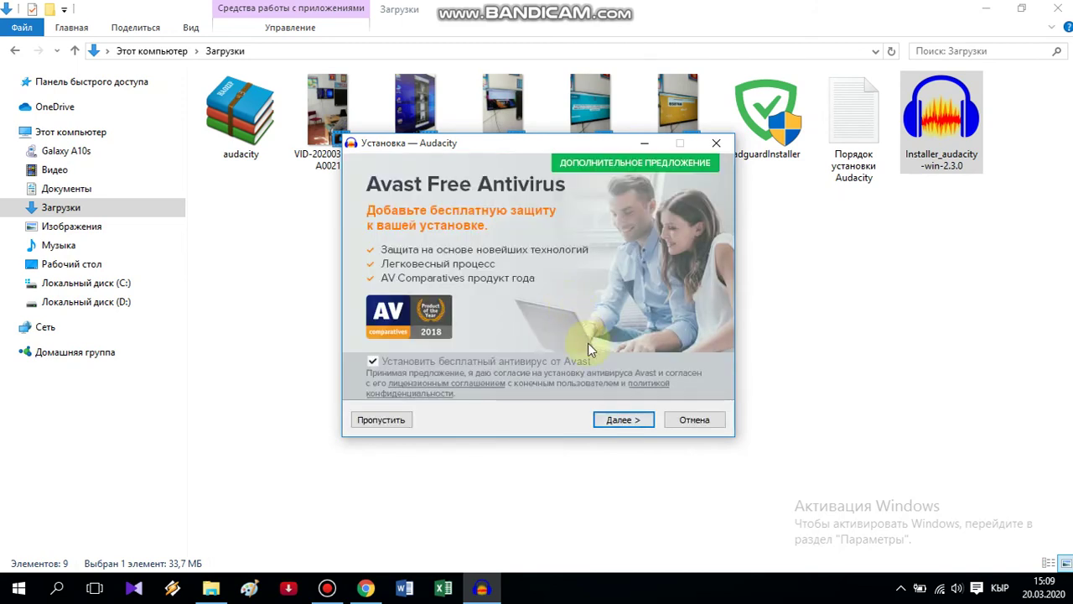
{"action": "left_click", "coordinate": [643, 418]}
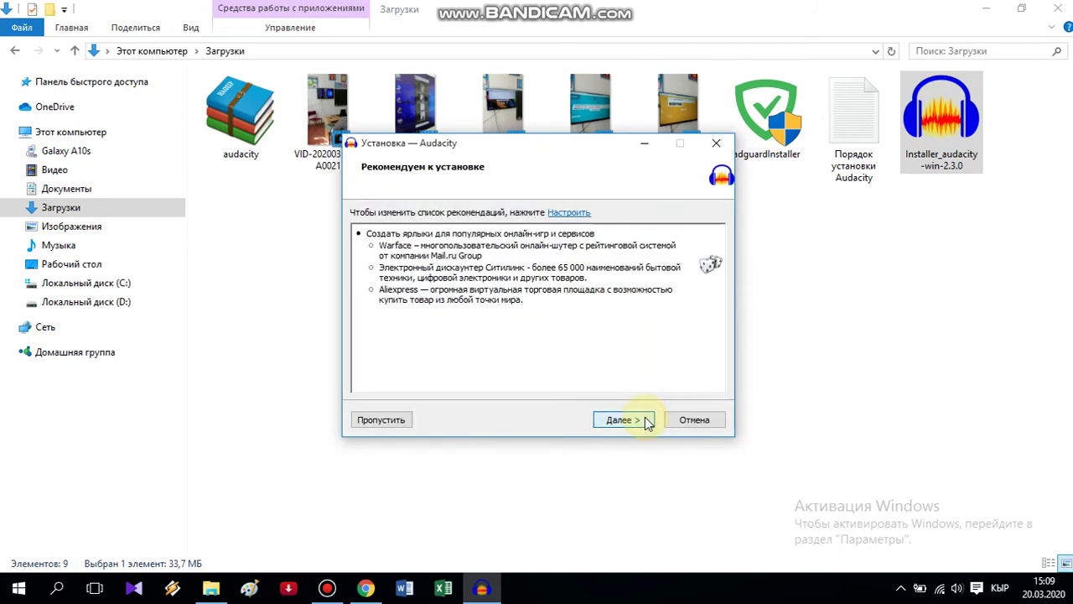
{"action": "left_click", "coordinate": [630, 425]}
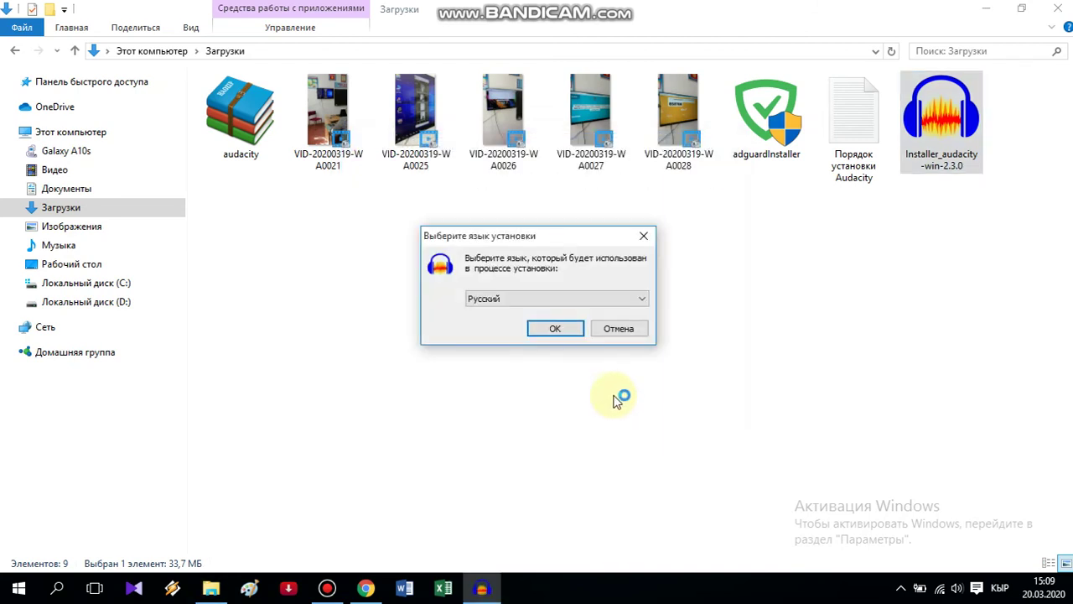
Install Audacity with Russian as the setup language, in C:\Program Files (x86)\Audacity, with a desktop icon.
{"action": "left_click", "coordinate": [560, 328]}
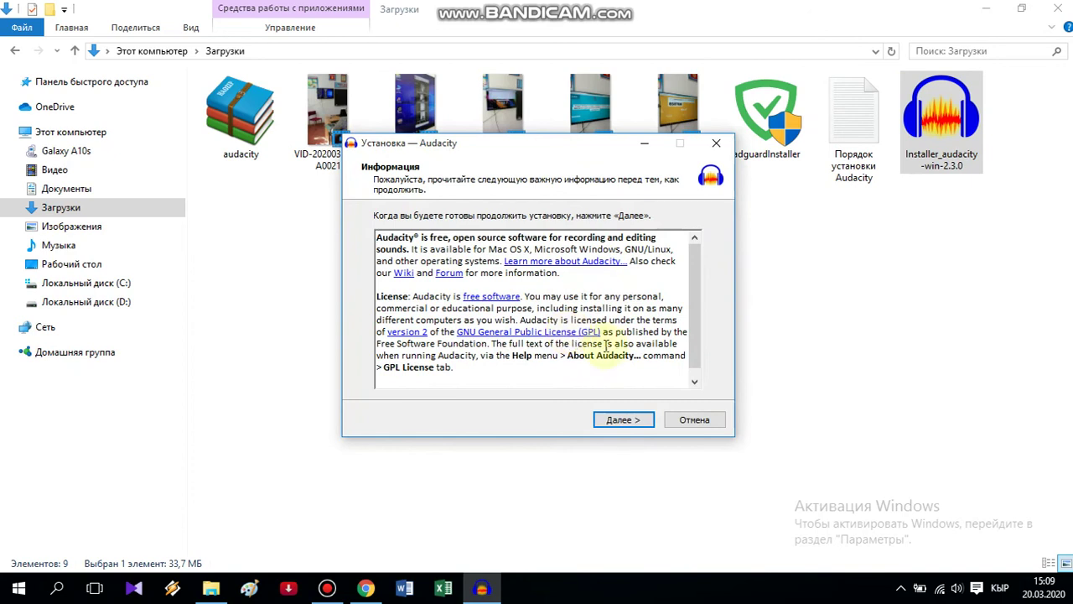
{"action": "left_click", "coordinate": [648, 425]}
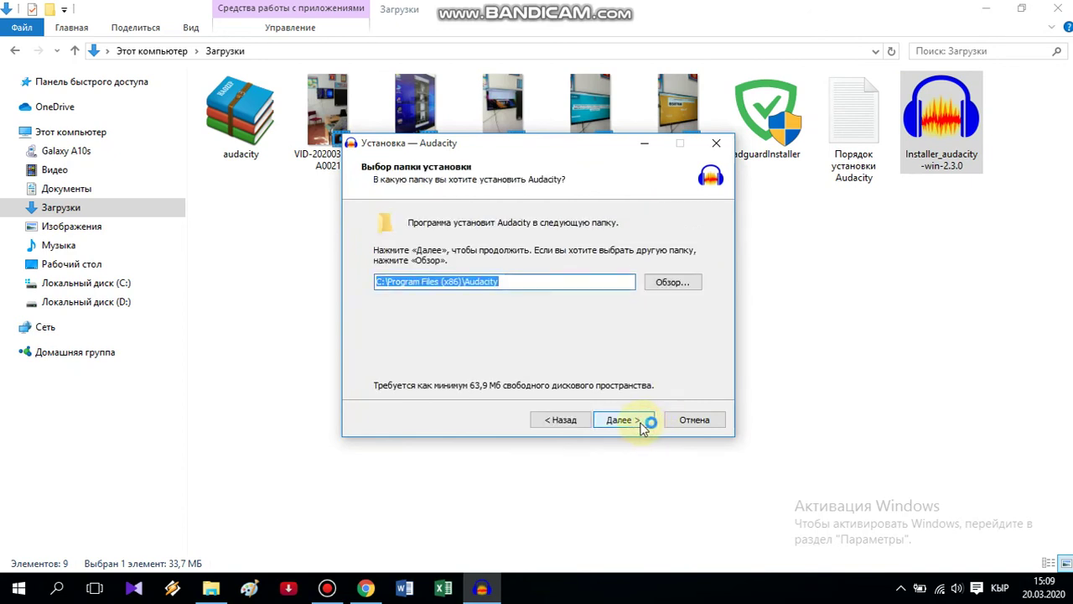
{"action": "left_click", "coordinate": [640, 423]}
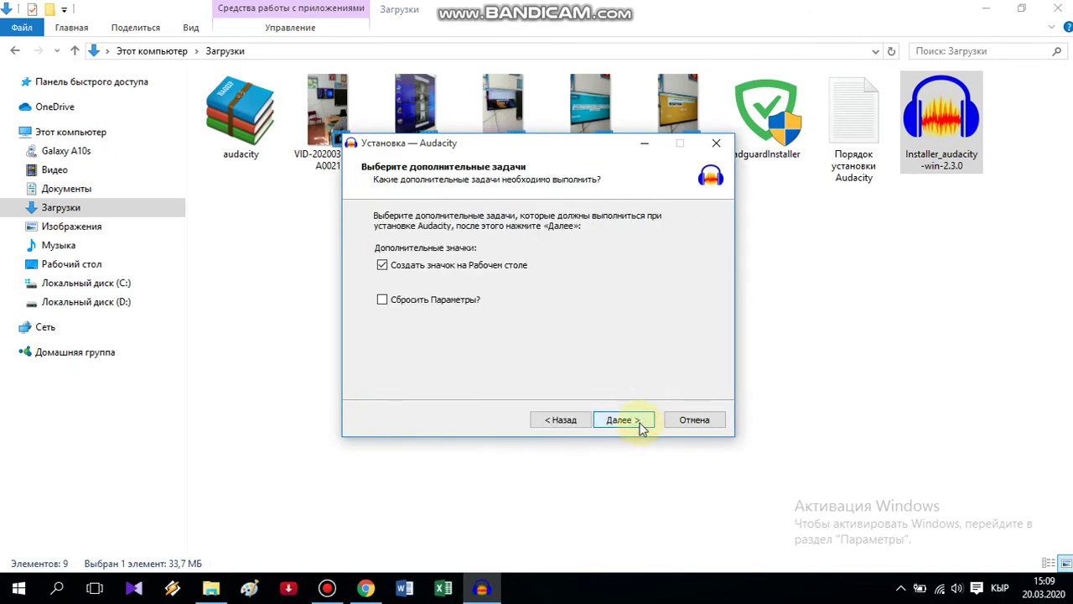
{"action": "left_click", "coordinate": [633, 427]}
{"action": "left_click", "coordinate": [634, 427]}
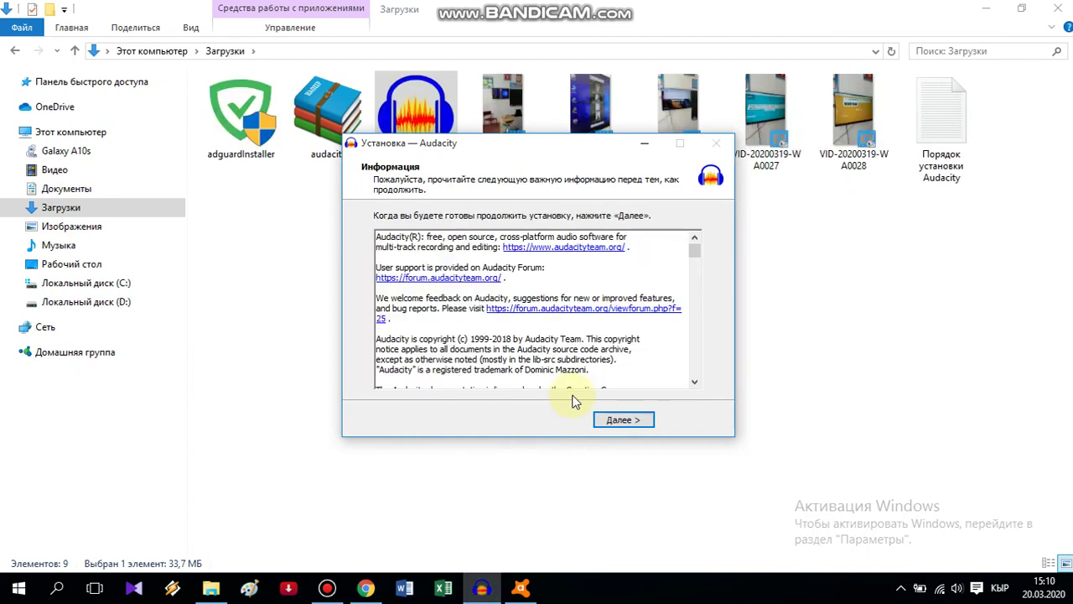
Complete the setup wizard with the option to launch Audacity, and close its welcome window and the program.
{"action": "left_click", "coordinate": [625, 423]}
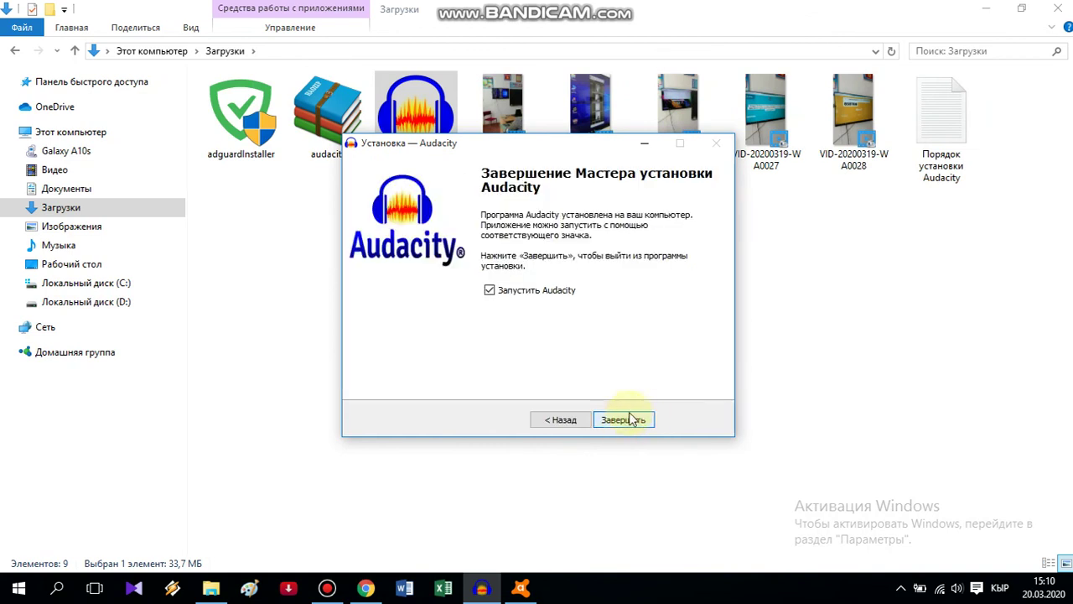
{"action": "left_click", "coordinate": [625, 420]}
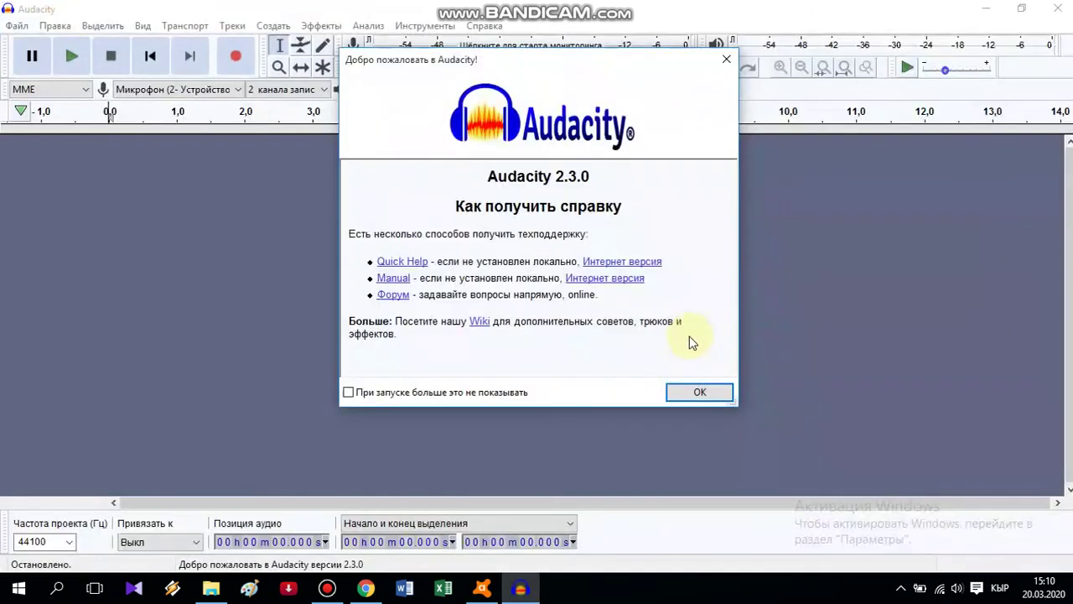
{"action": "left_click", "coordinate": [696, 394]}
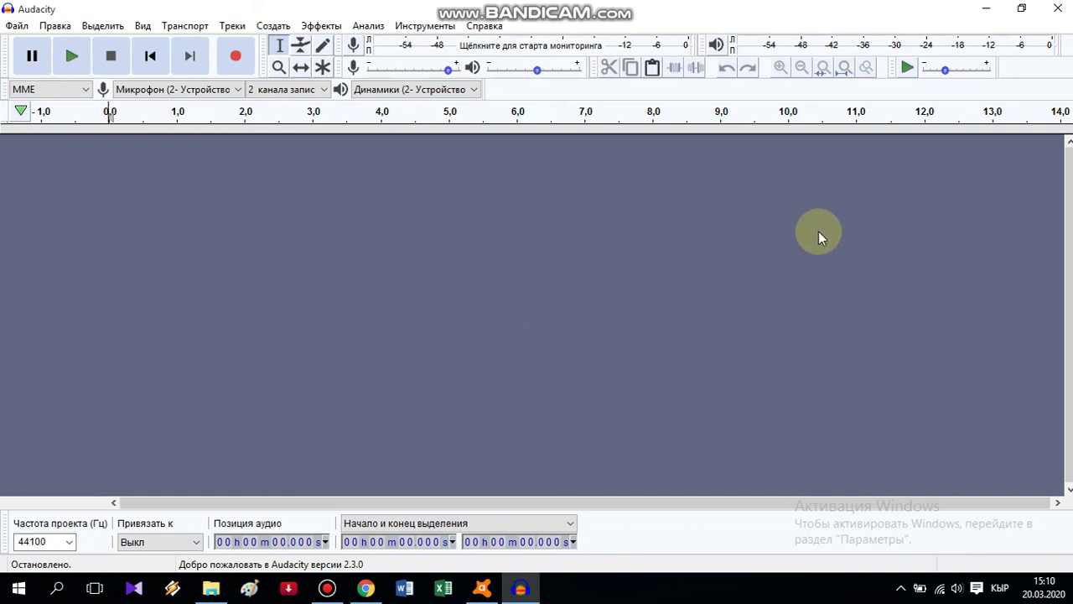
{"action": "left_click", "coordinate": [1057, 12]}
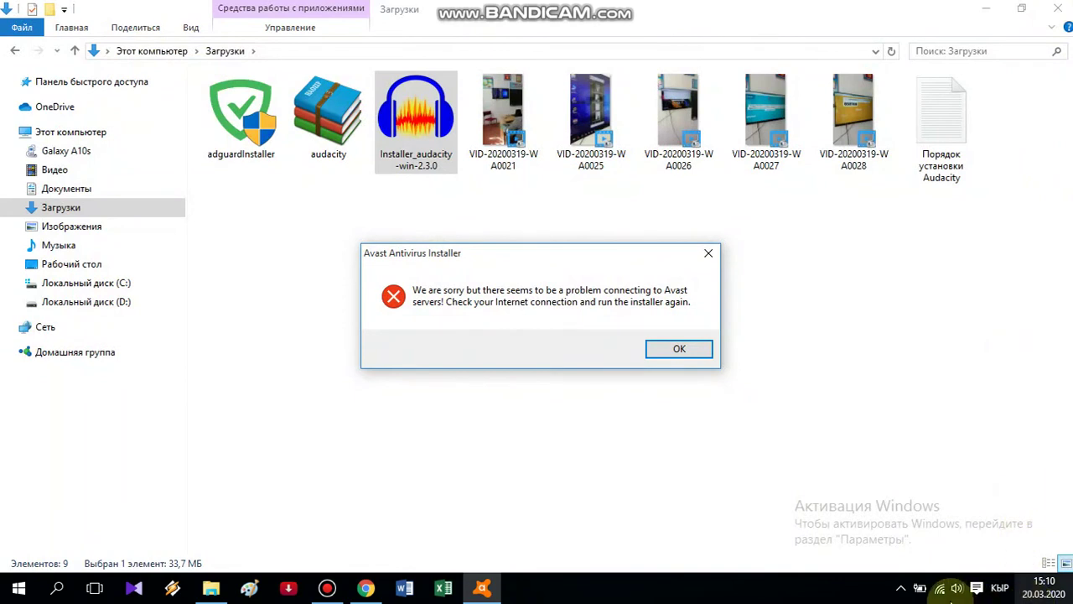
{"action": "left_click", "coordinate": [327, 587]}
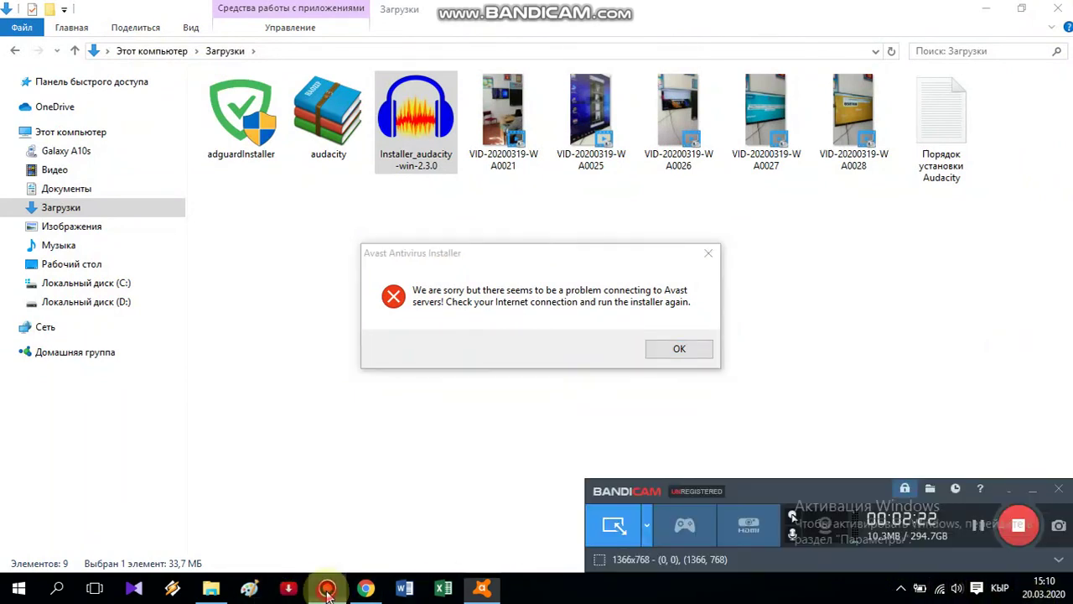